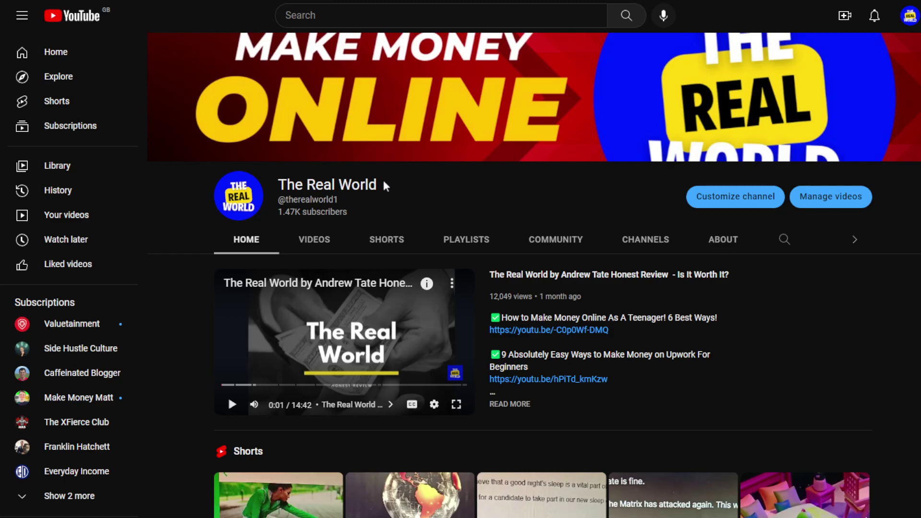
- Scroll through The Real World channel's full Videos list
{"action": "left_click", "coordinate": [324, 239]}
{"action": "scroll", "coordinate": [439, 336], "scroll_direction": "down", "scroll_amount": 13}
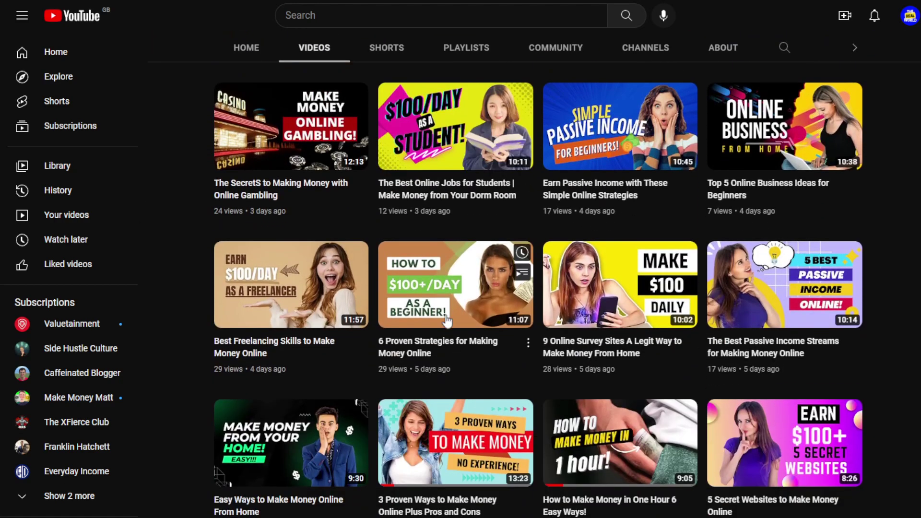
{"action": "scroll", "coordinate": [447, 321], "scroll_direction": "down", "scroll_amount": 9}
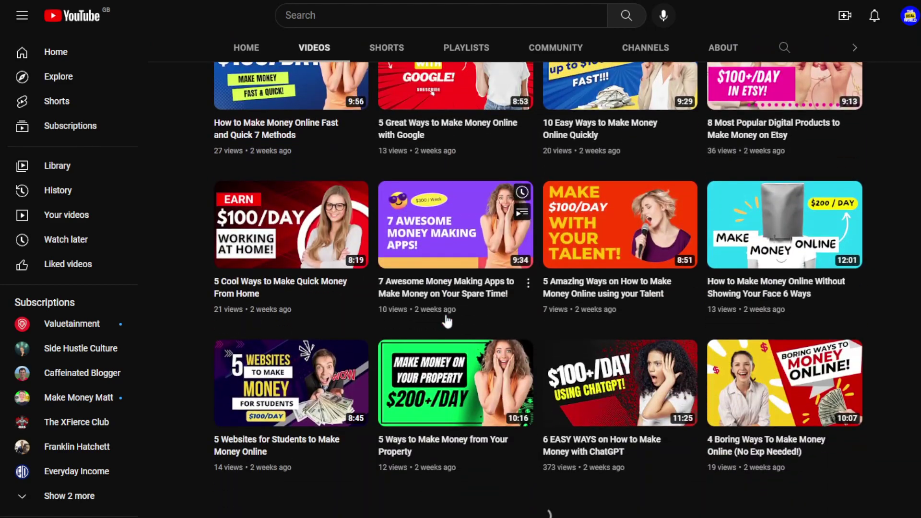
{"action": "scroll", "coordinate": [448, 319], "scroll_direction": "down", "scroll_amount": 15}
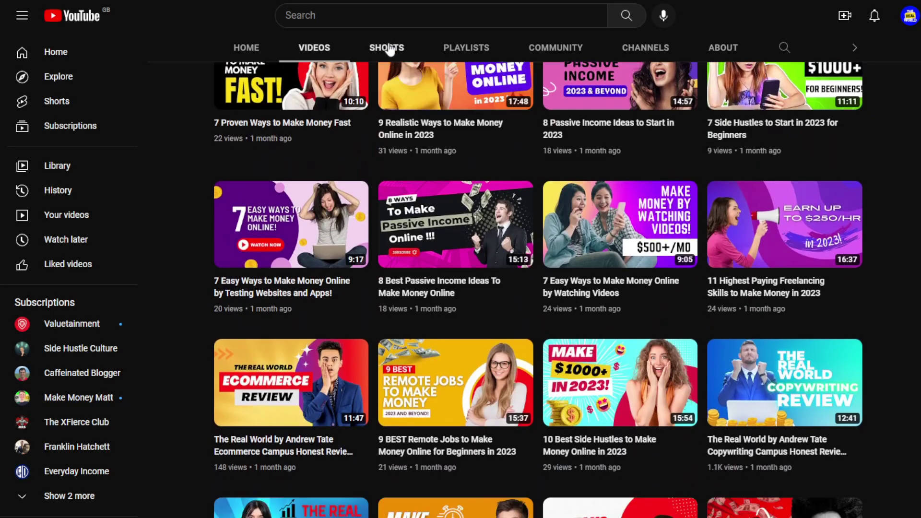
- Browse the channel's Shorts, then go back to the channel home page
{"action": "left_click", "coordinate": [387, 47]}
{"action": "scroll", "coordinate": [446, 252], "scroll_direction": "down", "scroll_amount": 5}
{"action": "scroll", "coordinate": [446, 252], "scroll_direction": "down", "scroll_amount": 18}
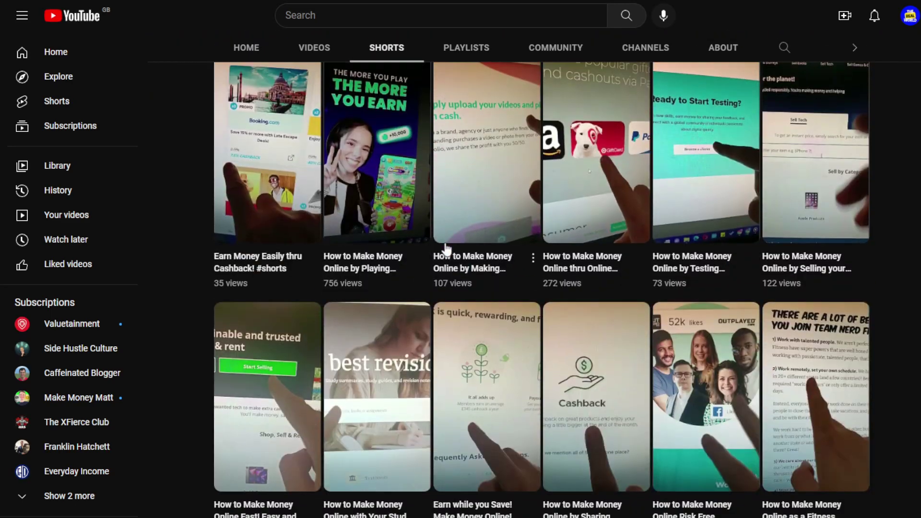
{"action": "scroll", "coordinate": [446, 251], "scroll_direction": "down", "scroll_amount": 5}
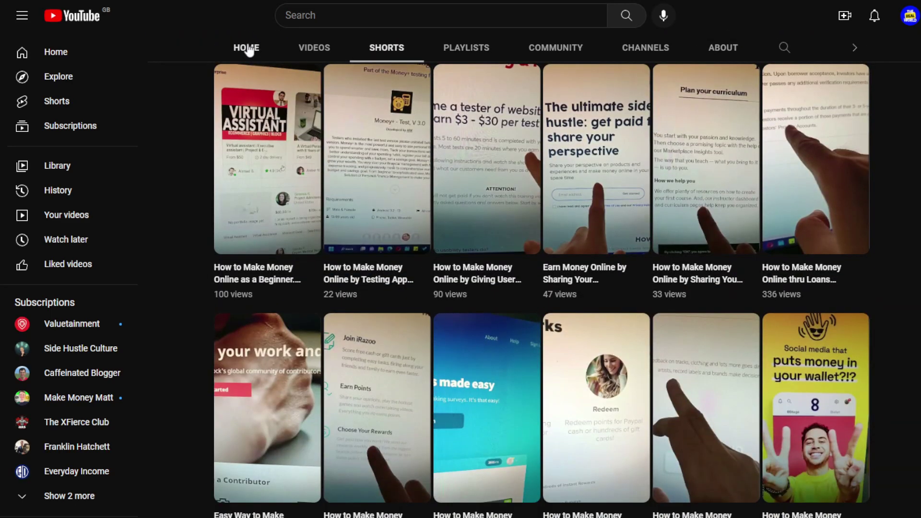
{"action": "left_click", "coordinate": [246, 47]}
- Pause the featured review video on the channel home page
{"action": "left_click", "coordinate": [232, 404]}
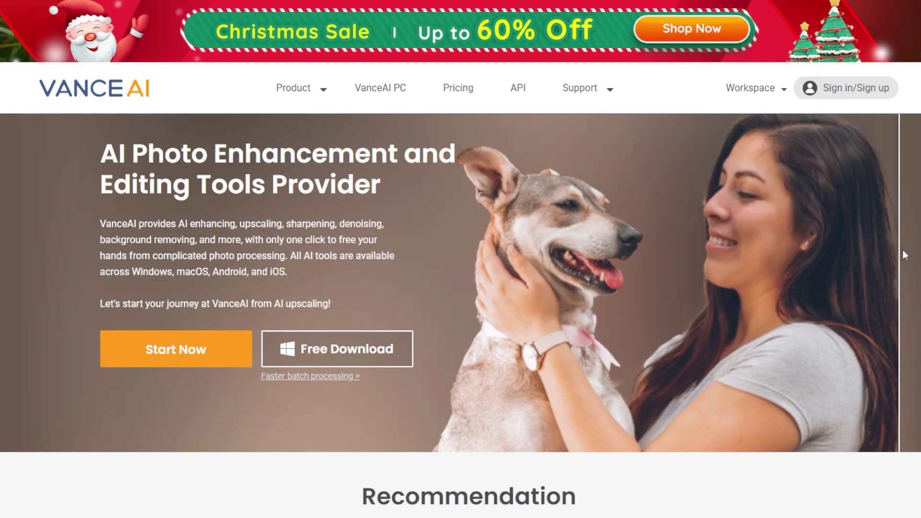
- Compare the original and enhanced dog photo with the VanceAI before/after slider
{"action": "left_click_drag", "start_coordinate": [902, 249], "coordinate": [442, 227]}
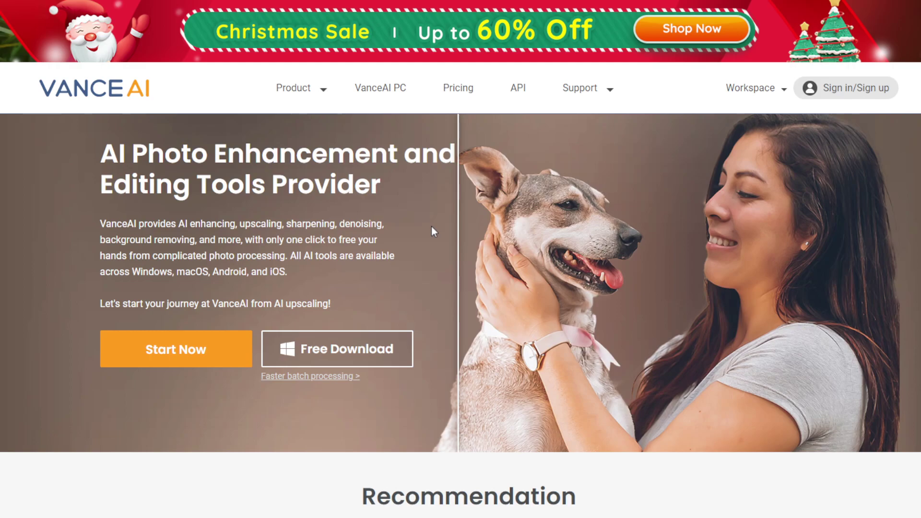
{"action": "scroll", "coordinate": [430, 227], "scroll_direction": "down", "scroll_amount": 5}
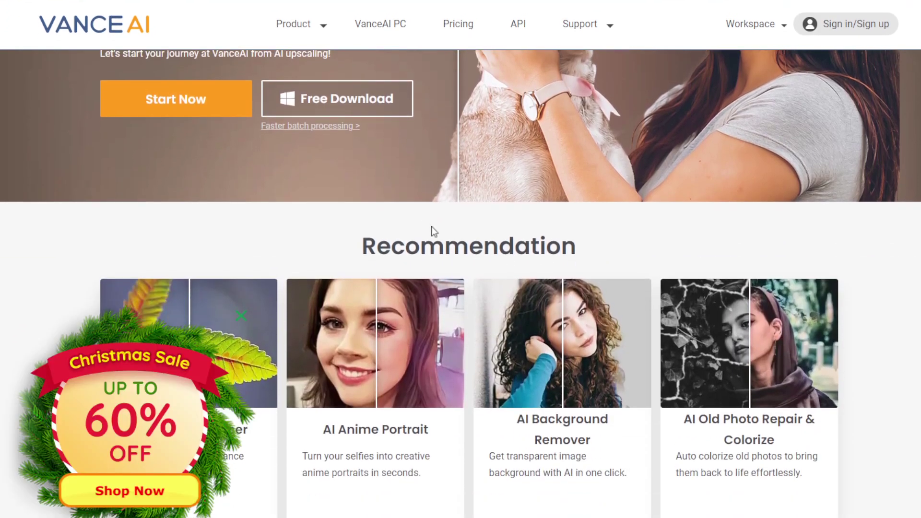
{"action": "scroll", "coordinate": [431, 226], "scroll_direction": "down", "scroll_amount": 1}
- Close the Christmas Sale popup and scroll through VanceAI's AI photo tools
{"action": "left_click", "coordinate": [241, 316]}
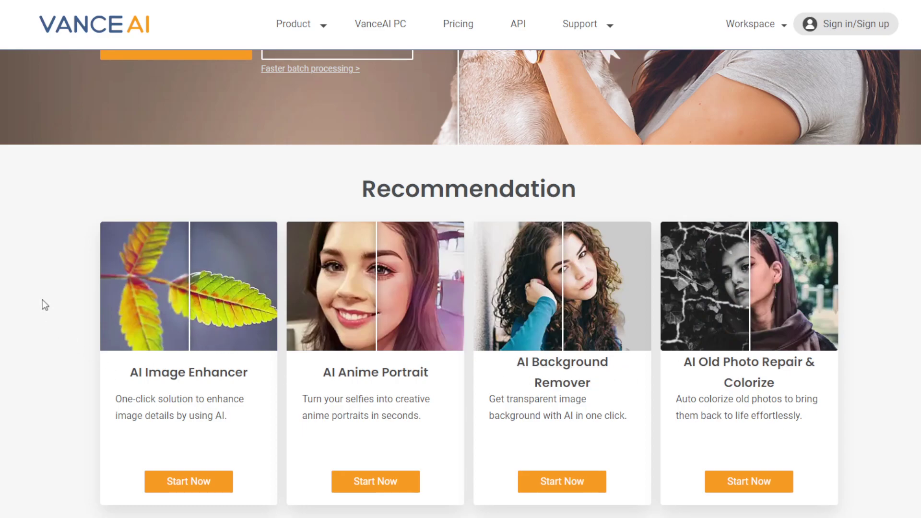
{"action": "scroll", "coordinate": [42, 302], "scroll_direction": "down", "scroll_amount": 10}
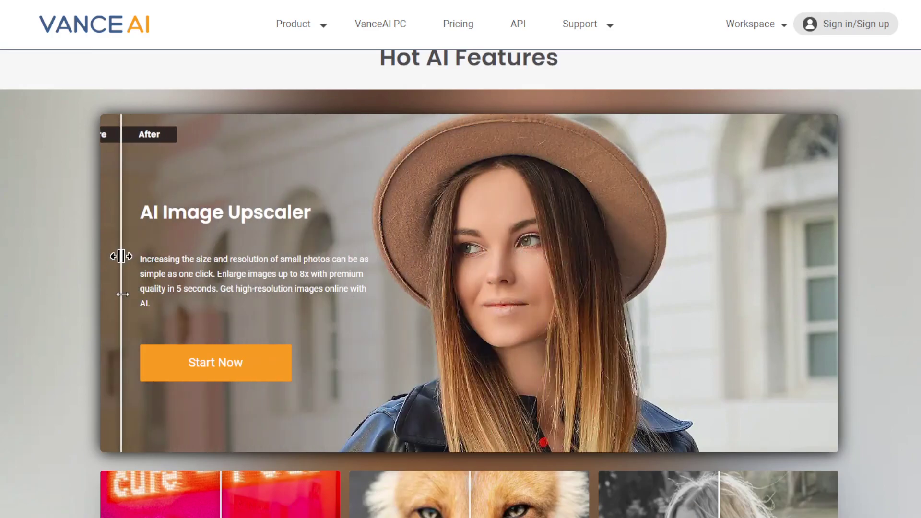
{"action": "scroll", "coordinate": [818, 257], "scroll_direction": "down", "scroll_amount": 4}
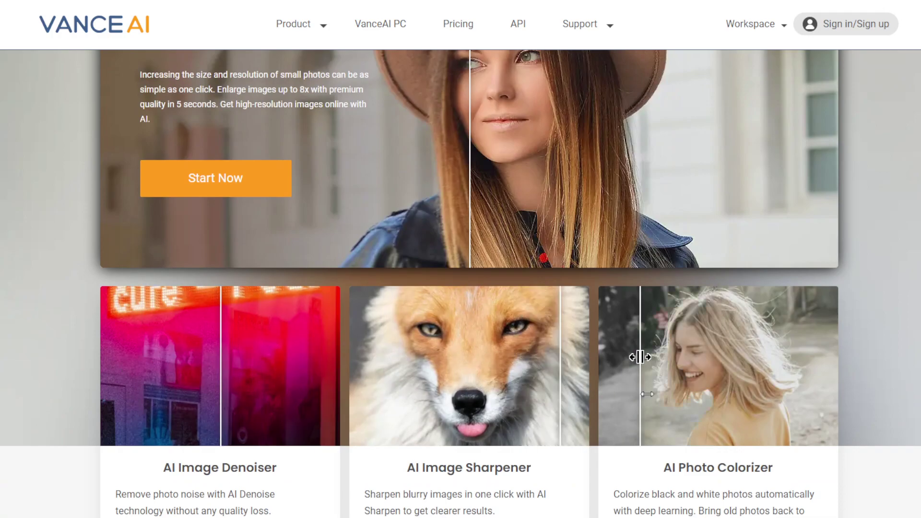
{"action": "scroll", "coordinate": [895, 377], "scroll_direction": "up", "scroll_amount": 7}
{"action": "scroll", "coordinate": [897, 379], "scroll_direction": "up", "scroll_amount": 6}
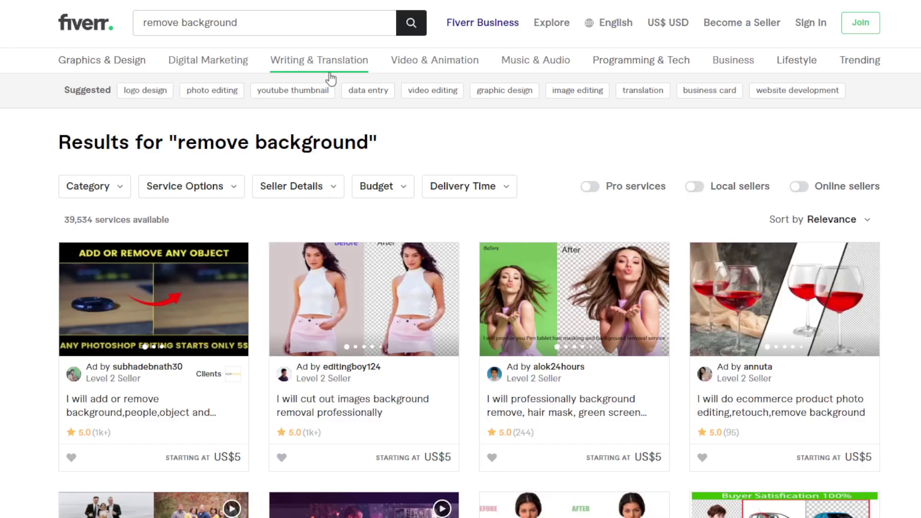
- Search Fiverr for 'enhance photos' and scroll through the gig results
{"action": "double_click", "coordinate": [255, 27]}
{"action": "key", "text": "ctrl+a"}
{"action": "type", "text": "enhance photos"}
{"action": "key", "text": "Return"}
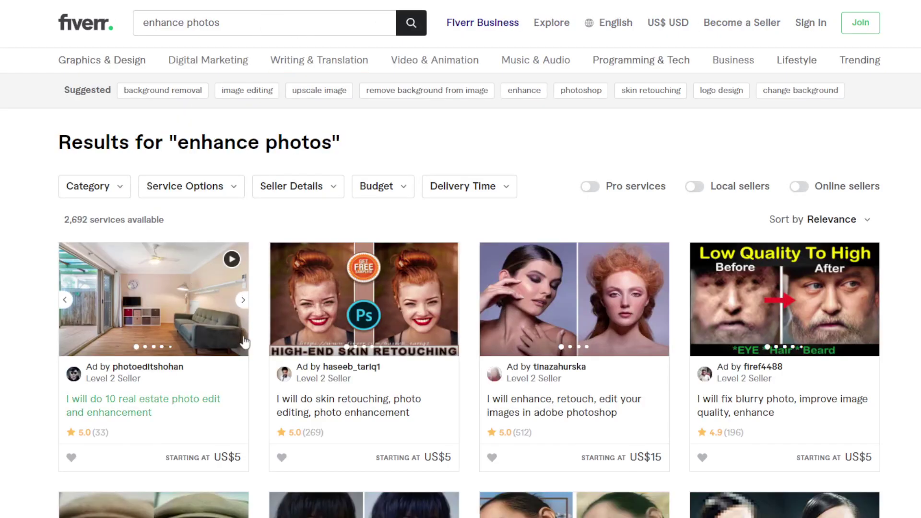
{"action": "scroll", "coordinate": [734, 427], "scroll_direction": "down", "scroll_amount": 3}
{"action": "scroll", "coordinate": [679, 365], "scroll_direction": "down", "scroll_amount": 1}
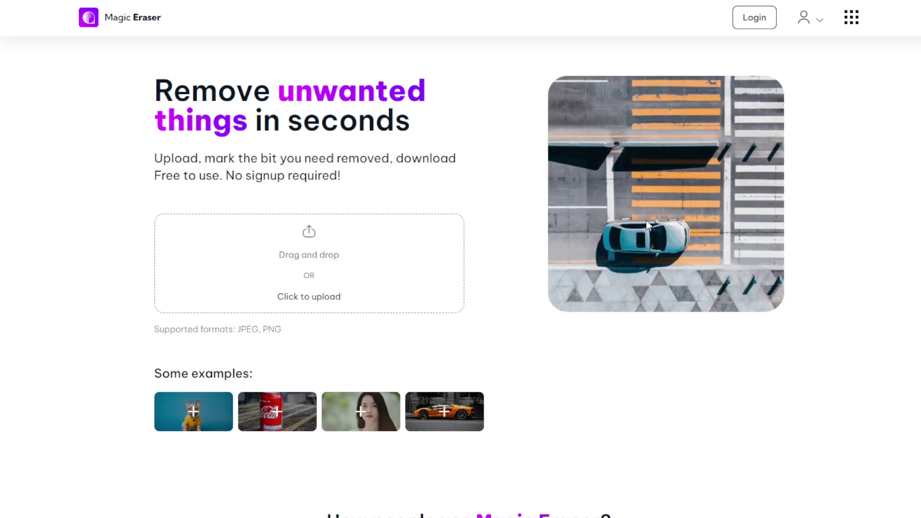
- Load the yellow-shirt dog photo and erase both ears, including the leftover tuft
{"action": "left_click", "coordinate": [195, 417]}
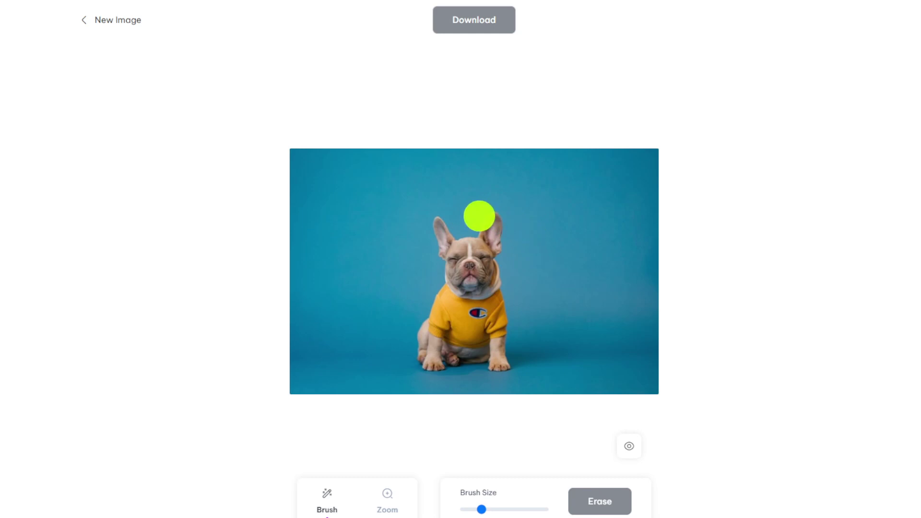
{"action": "mouse_move", "coordinate": [479, 214]}
{"action": "left_mouse_down"}
{"action": "mouse_move", "coordinate": [505, 245]}
{"action": "mouse_move", "coordinate": [448, 215]}
{"action": "mouse_move", "coordinate": [433, 255]}
{"action": "left_mouse_up"}
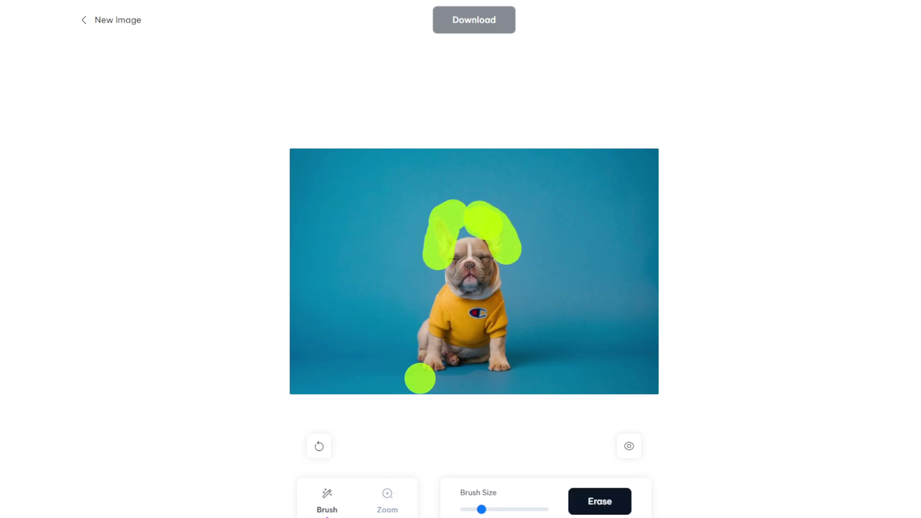
{"action": "left_click", "coordinate": [605, 503]}
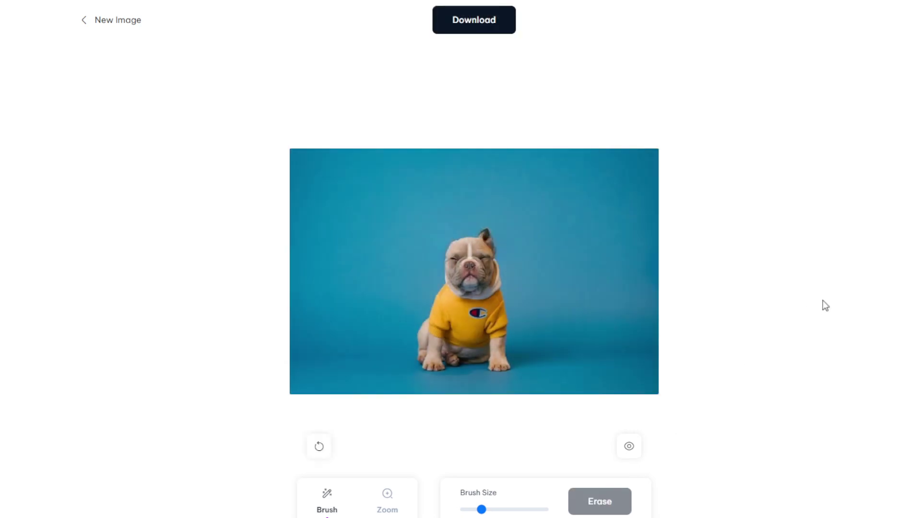
{"action": "left_click_drag", "start_coordinate": [480, 224], "coordinate": [508, 251]}
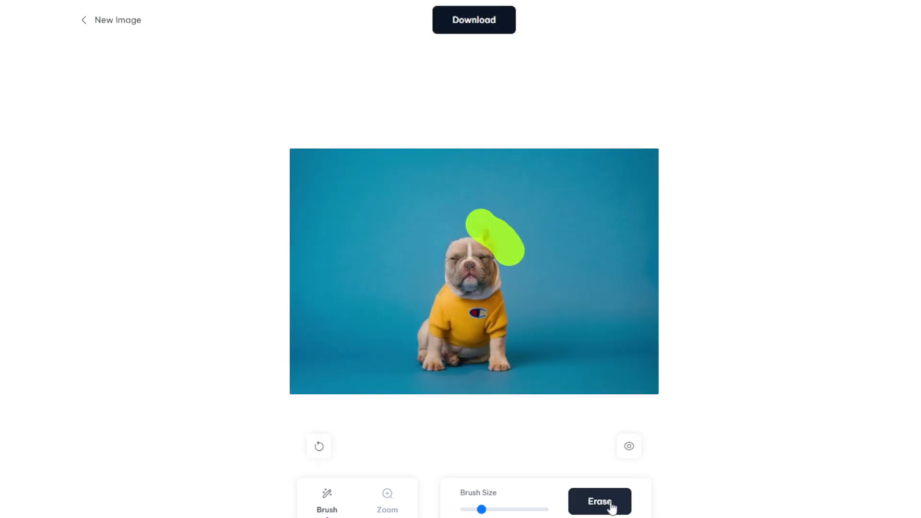
{"action": "left_click", "coordinate": [608, 503]}
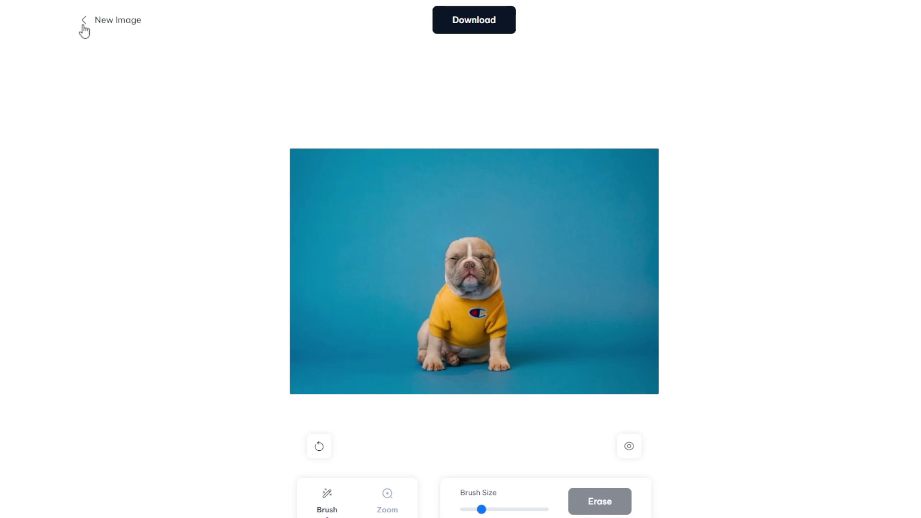
- Leave the Magic Eraser editor to start a new image
{"action": "left_click", "coordinate": [83, 27]}
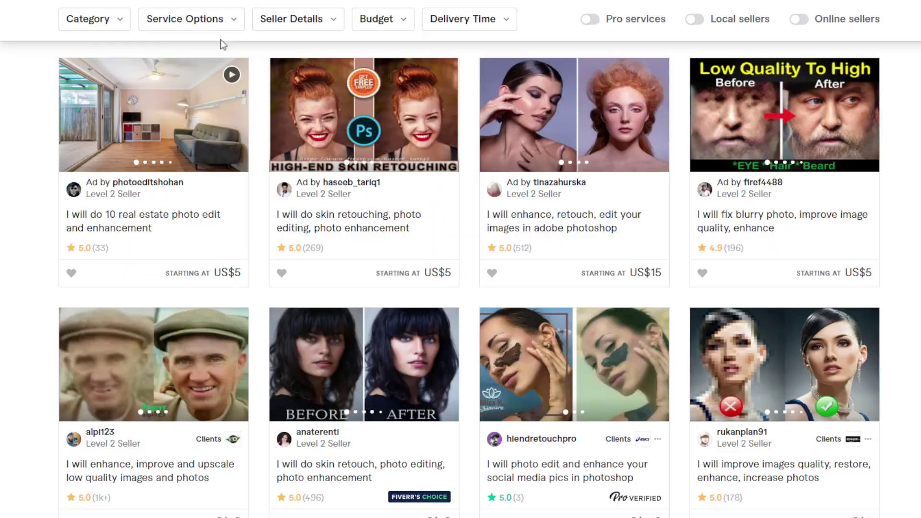
- Search Fiverr for 'remove background noise' and scroll through the results
{"action": "scroll", "coordinate": [245, 75], "scroll_direction": "up", "scroll_amount": 3}
{"action": "scroll", "coordinate": [245, 76], "scroll_direction": "up", "scroll_amount": 1}
{"action": "left_click", "coordinate": [232, 17]}
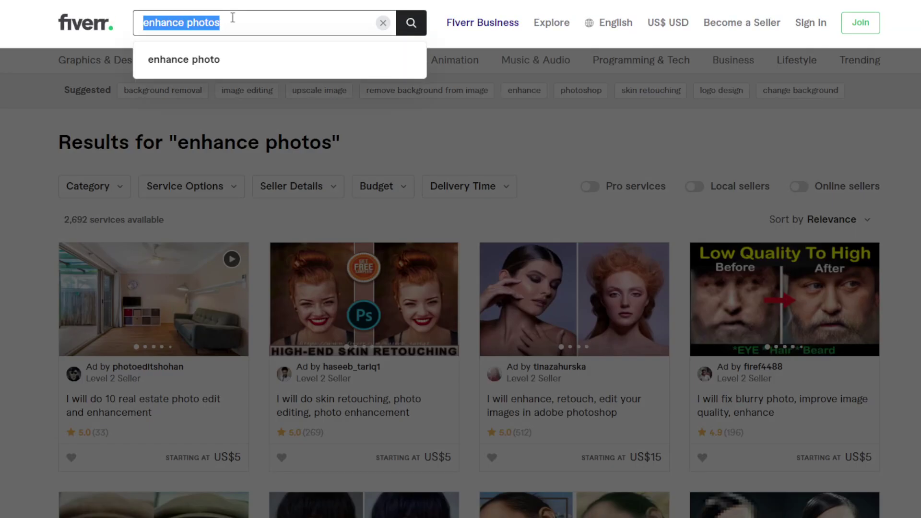
{"action": "type", "text": "remove background noise"}
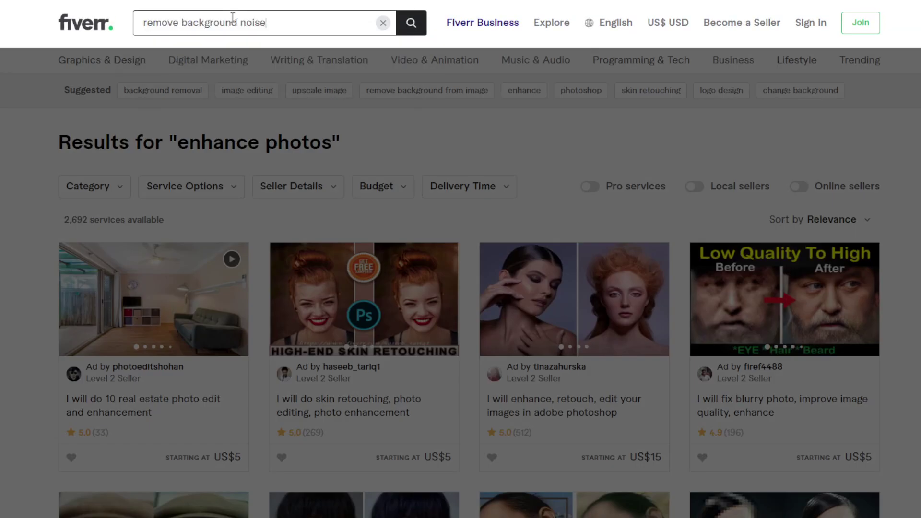
{"action": "key", "text": "Return"}
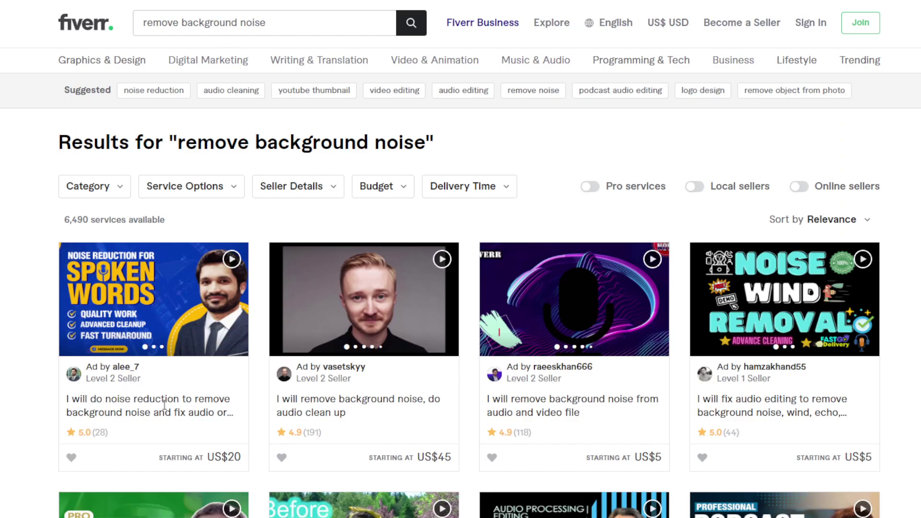
{"action": "scroll", "coordinate": [467, 232], "scroll_direction": "down", "scroll_amount": 1}
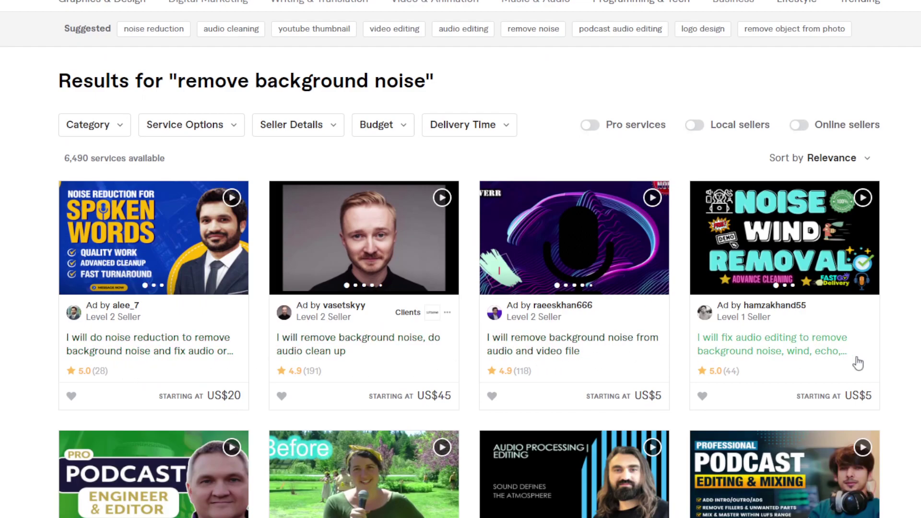
{"action": "scroll", "coordinate": [859, 362], "scroll_direction": "down", "scroll_amount": 2}
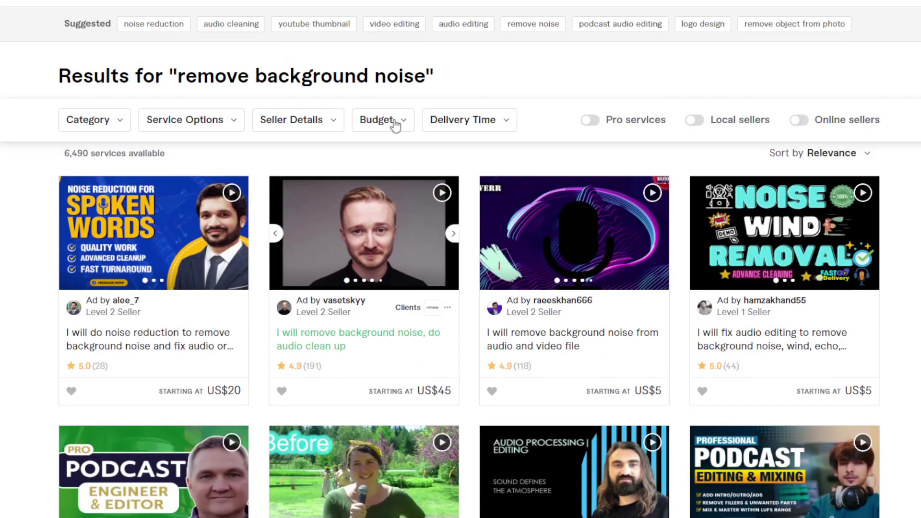
{"action": "scroll", "coordinate": [364, 220], "scroll_direction": "up", "scroll_amount": 2}
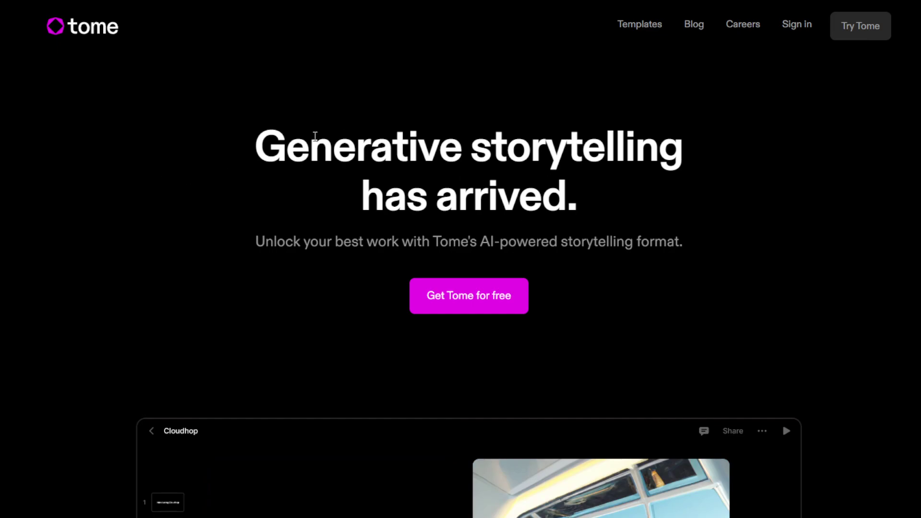
- Highlight and deselect the Tome headline, then scroll to the Cloudhop demo presentation
{"action": "left_click_drag", "start_coordinate": [257, 139], "coordinate": [546, 160]}
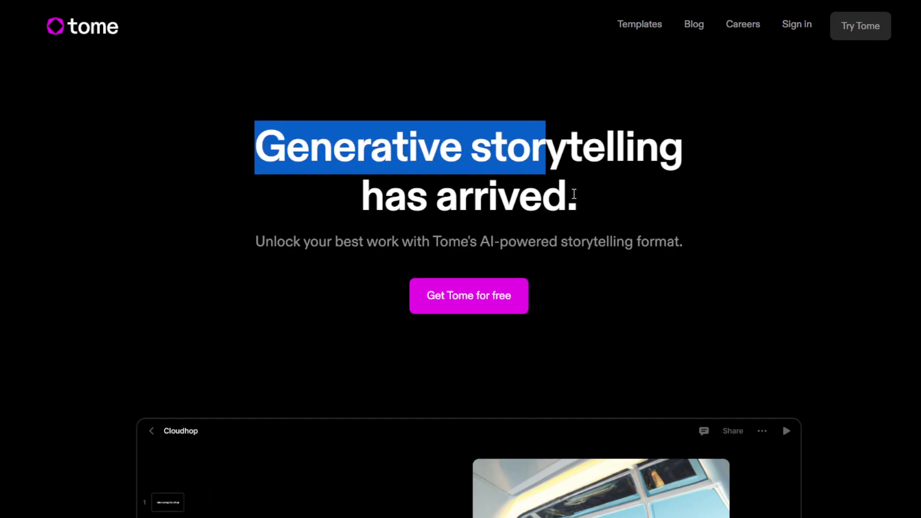
{"action": "left_click", "coordinate": [574, 193]}
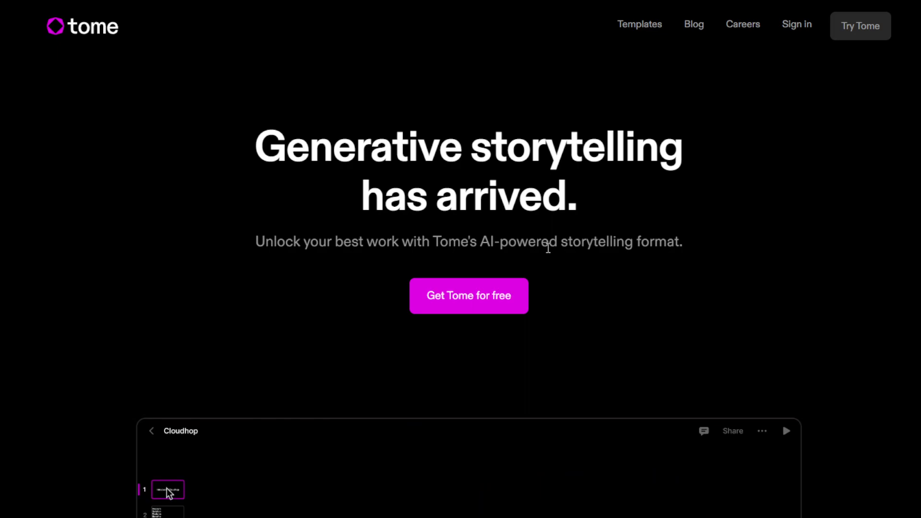
{"action": "scroll", "coordinate": [738, 278], "scroll_direction": "down", "scroll_amount": 3}
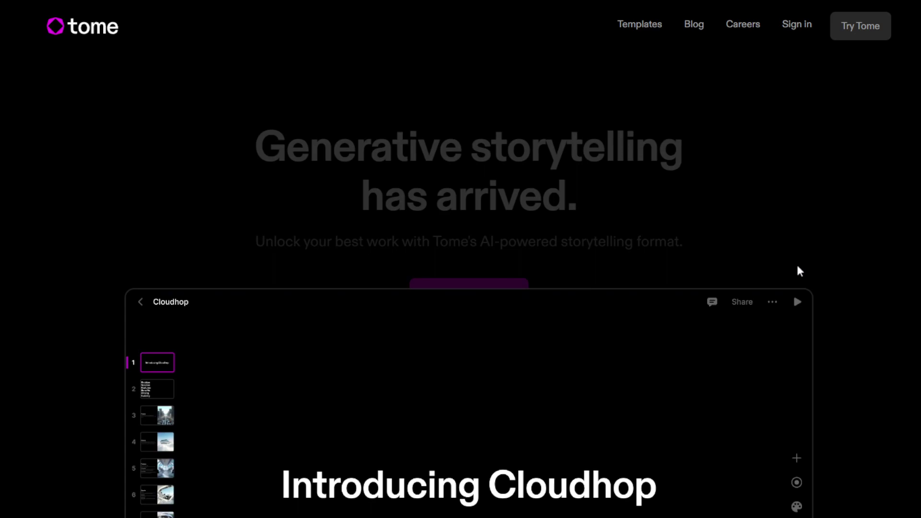
{"action": "scroll", "coordinate": [831, 250], "scroll_direction": "down", "scroll_amount": 2}
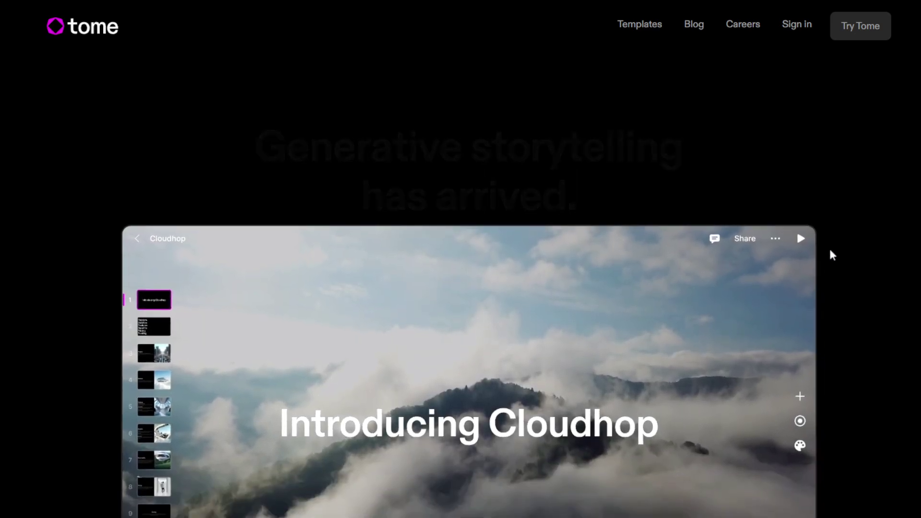
{"action": "scroll", "coordinate": [842, 236], "scroll_direction": "down", "scroll_amount": 1}
{"action": "scroll", "coordinate": [842, 220], "scroll_direction": "down", "scroll_amount": 1}
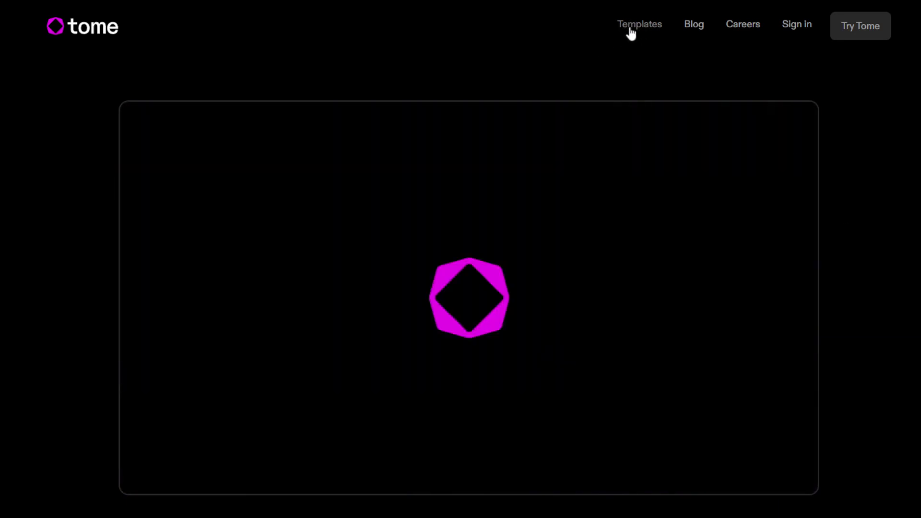
- Open Tome's Templates page and scroll through the At Work templates
{"action": "left_click", "coordinate": [630, 29]}
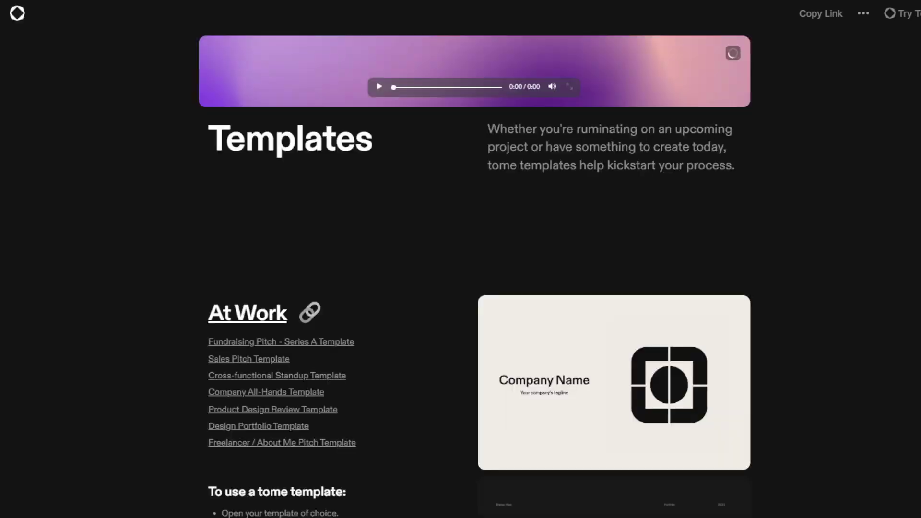
{"action": "scroll", "coordinate": [349, 266], "scroll_direction": "down", "scroll_amount": 3}
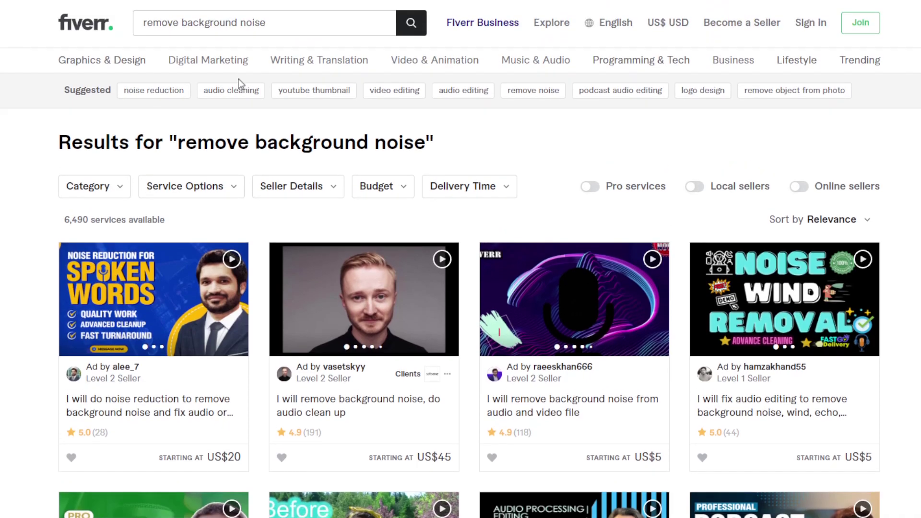
- Replace the Fiverr search with 'online presentation' and scroll the results
{"action": "left_click", "coordinate": [217, 33]}
{"action": "key", "text": "ctrl+a"}
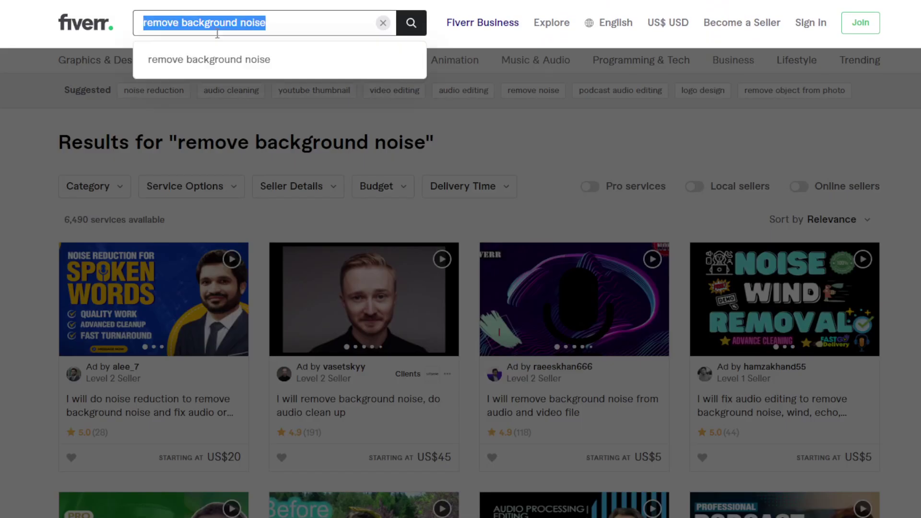
{"action": "type", "text": "online presentation"}
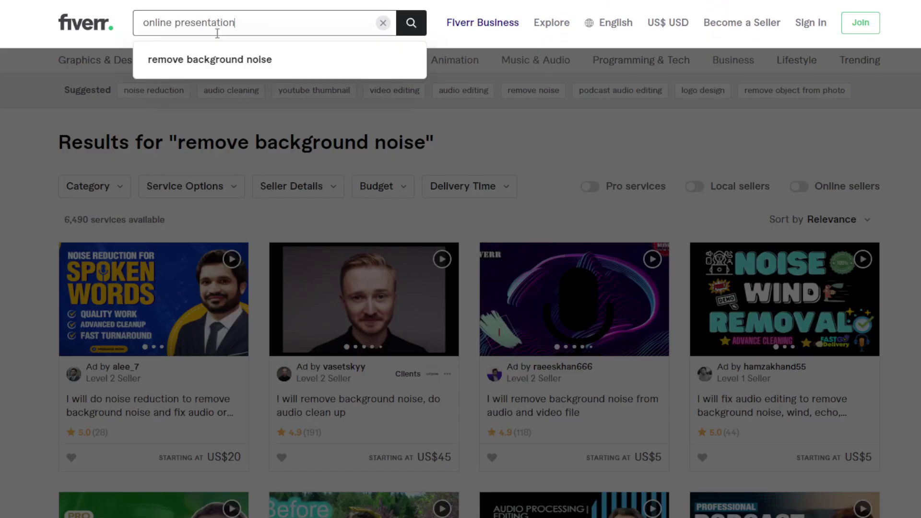
{"action": "key", "text": "Return"}
{"action": "scroll", "coordinate": [335, 158], "scroll_direction": "down", "scroll_amount": 1}
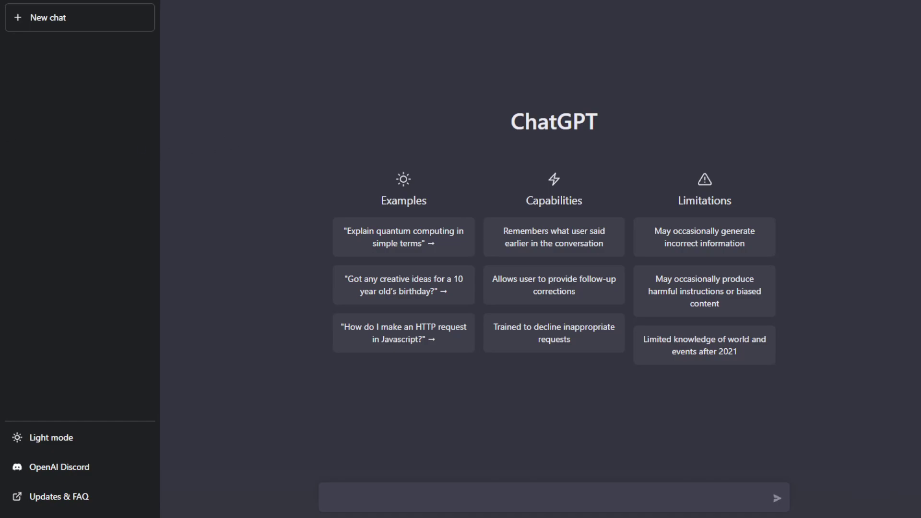
{"action": "left_click", "coordinate": [529, 492]}
- Compose the prompt 'Write me an SEO Optimized, long form, unique article with the Title: Do rabbits eat mango?'
{"action": "type", "text": "Do rabbits eat mango?"}
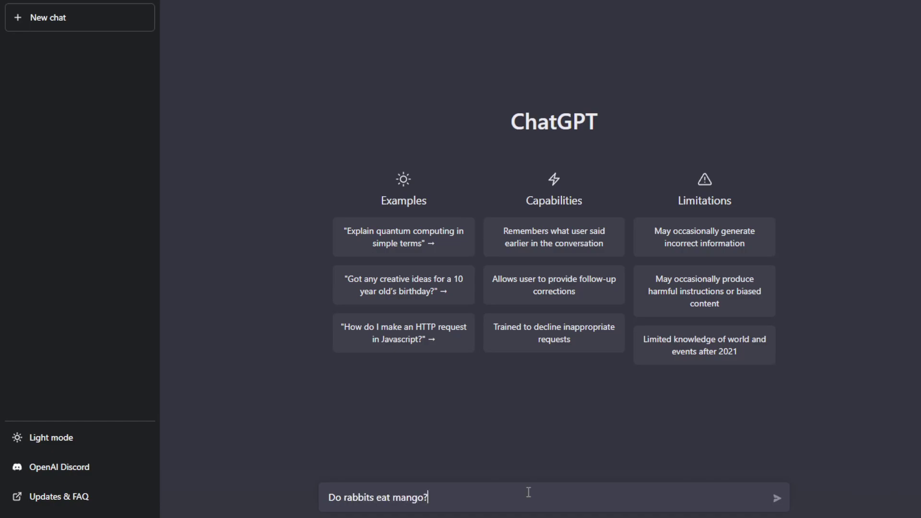
{"action": "key", "text": "Home"}
{"action": "type", "text": "Write me an"}
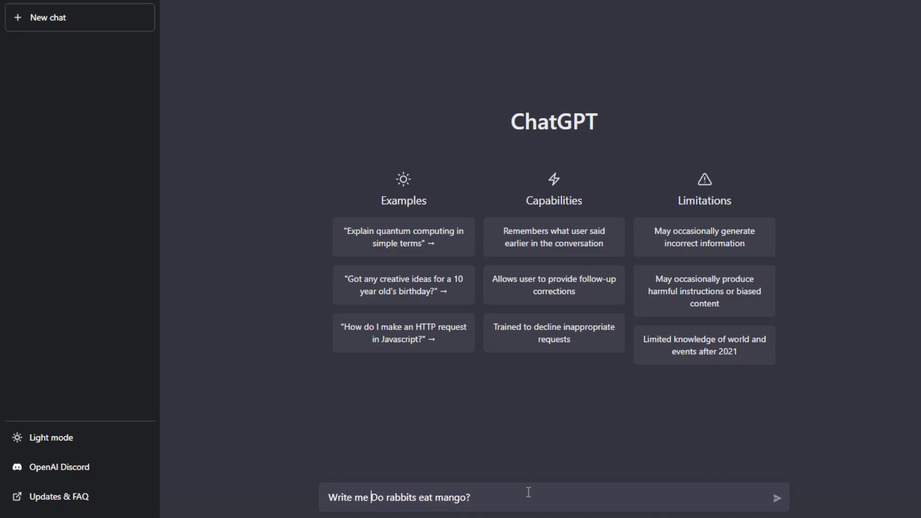
{"action": "type", "text": " SEO Opti"}
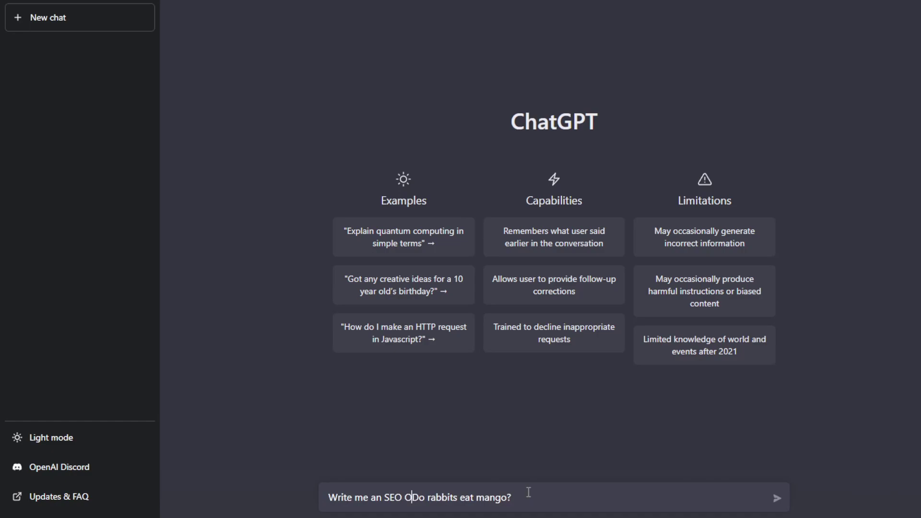
{"action": "type", "text": "mized, lon f"}
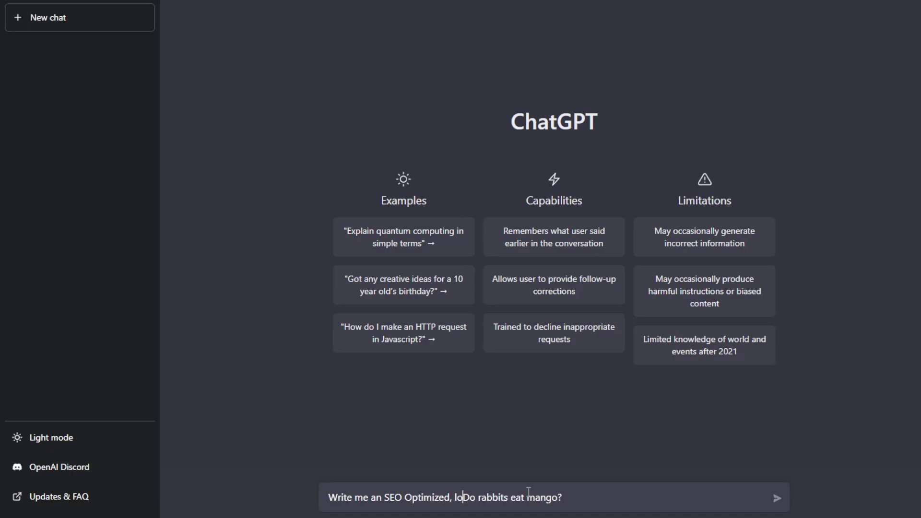
{"action": "key", "text": "BackSpace"}
{"action": "key", "text": "BackSpace"}
{"action": "type", "text": "g form article"}
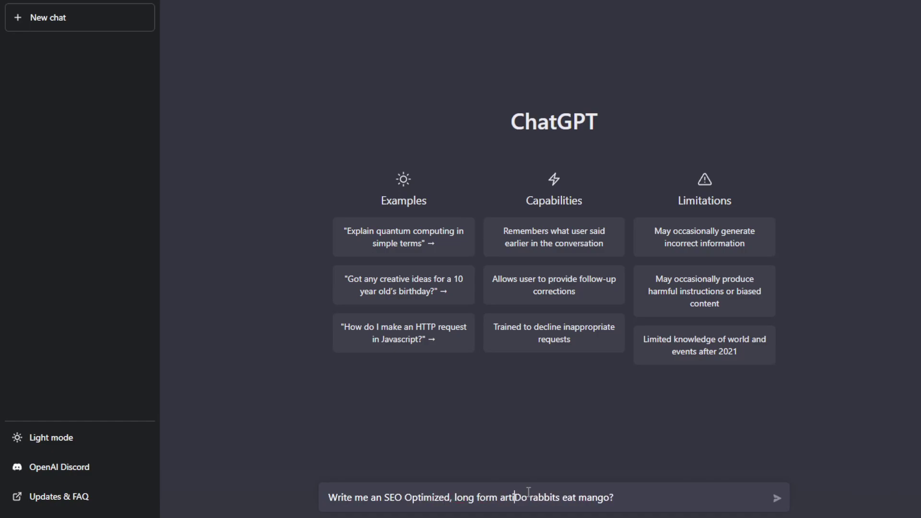
{"action": "key", "text": "BackSpace"}
{"action": "key", "text": "BackSpace"}
{"action": "key", "text": "BackSpace"}
{"action": "key", "text": "BackSpace"}
{"action": "key", "text": "BackSpace"}
{"action": "key", "text": "BackSpace"}
{"action": "key", "text": "BackSpace"}
{"action": "key", "text": "BackSpace"}
{"action": "key", "text": "BackSpace"}
{"action": "type", "text": ", unique artic"}
{"action": "type", "text": "le "}
{"action": "type", "text": "with the T"}
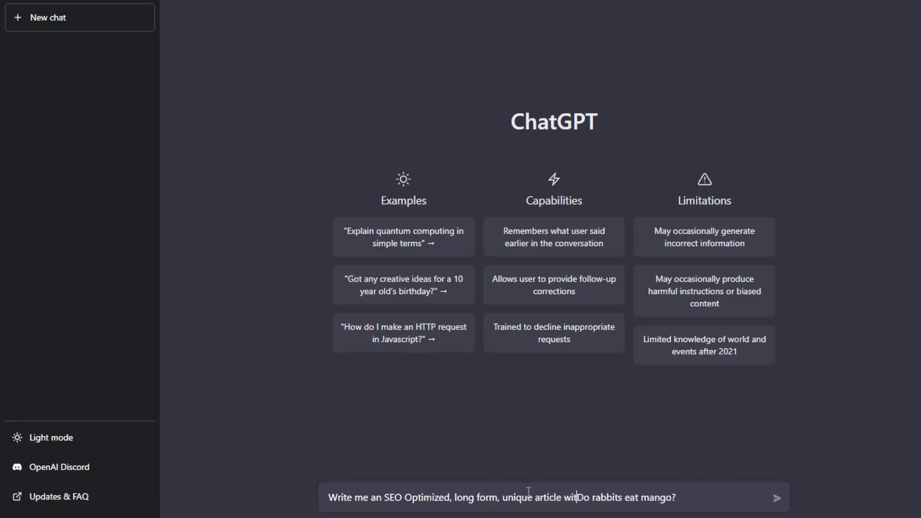
{"action": "type", "text": "itle:"}
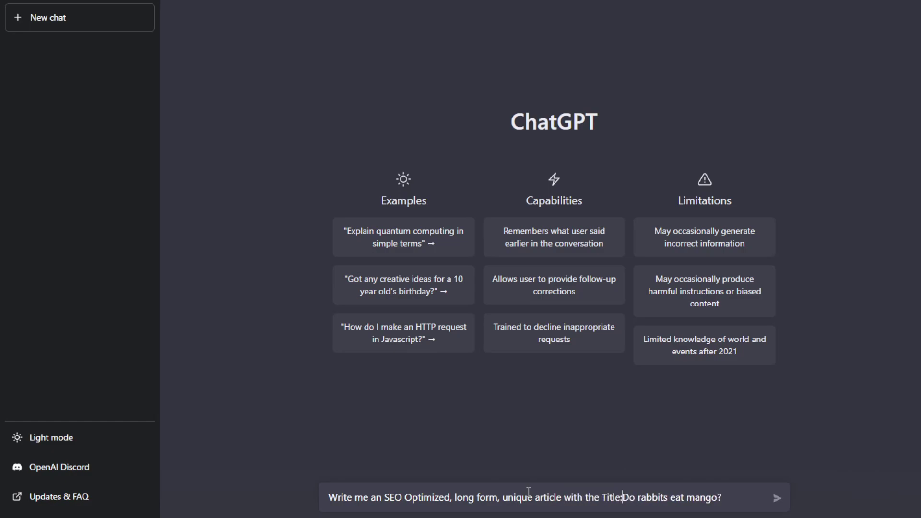
- Send the rabbit-mango article request, retry after the error, and resend it until the article completes
{"action": "key", "text": "Return"}
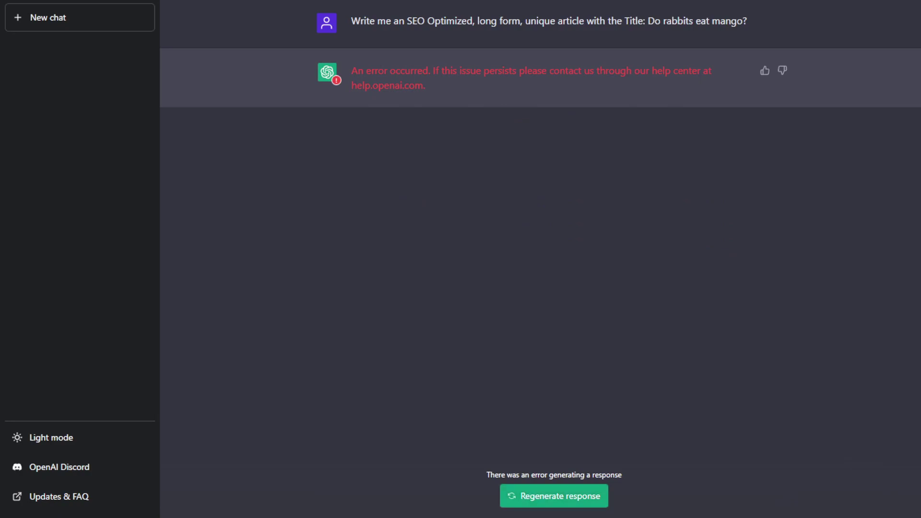
{"action": "left_click", "coordinate": [580, 504]}
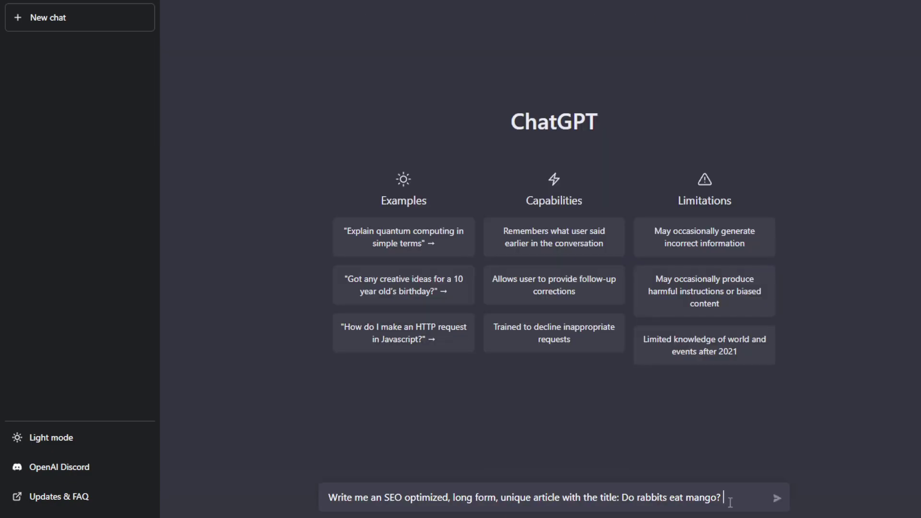
{"action": "key", "text": "Return"}
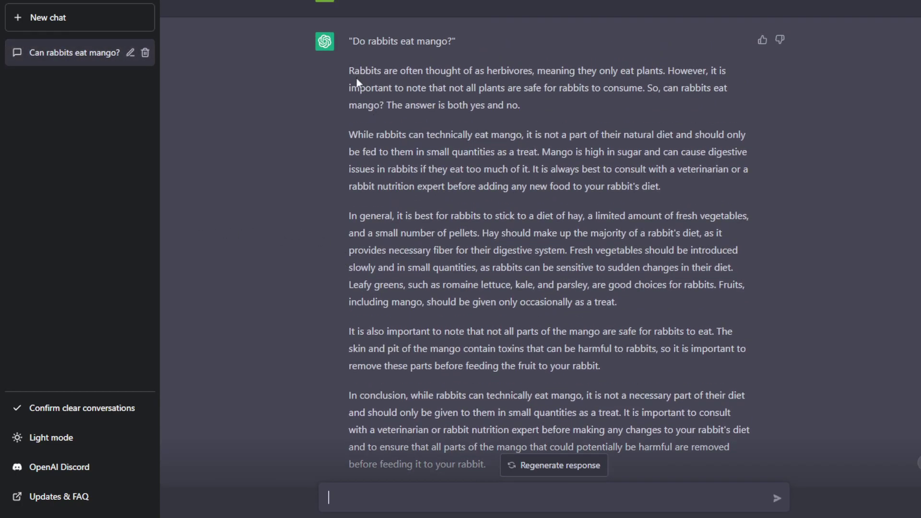
{"action": "left_click_drag", "start_coordinate": [349, 71], "coordinate": [538, 277]}
{"action": "left_click", "coordinate": [538, 277]}
{"action": "scroll", "coordinate": [538, 277], "scroll_direction": "down", "scroll_amount": 1}
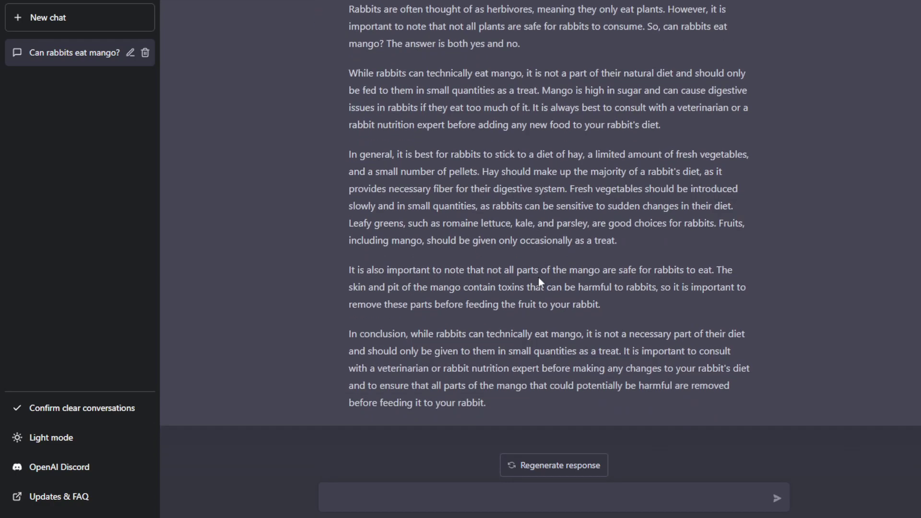
{"action": "scroll", "coordinate": [336, 55], "scroll_direction": "up", "scroll_amount": 1}
{"action": "left_click_drag", "start_coordinate": [349, 41], "coordinate": [591, 254]}
{"action": "scroll", "coordinate": [593, 286], "scroll_direction": "down", "scroll_amount": 1}
{"action": "left_click", "coordinate": [441, 489]}
{"action": "type", "text": "Wri"}
{"action": "key", "text": "ctrl+a"}
{"action": "type", "text": "can you enhance"}
{"action": "key", "text": "ctrl+BackSpace"}
{"action": "type", "text": "lengthen "}
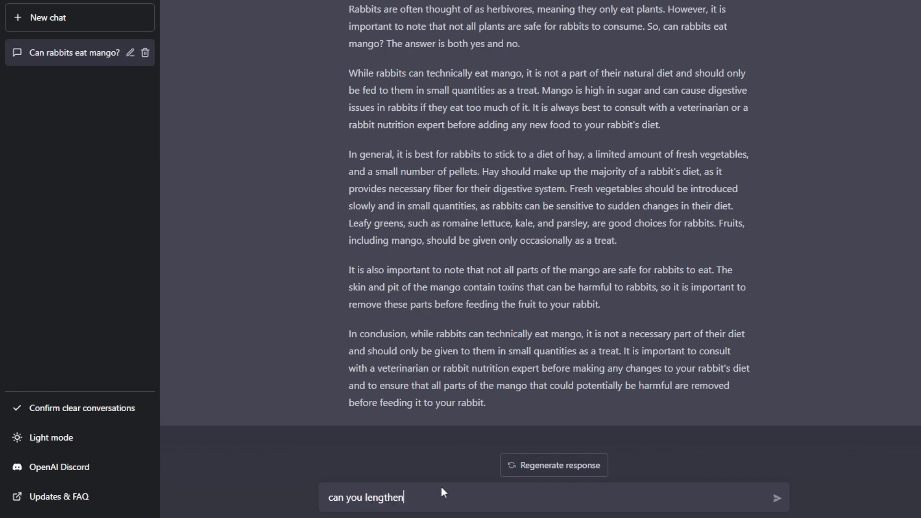
{"action": "type", "text": "each paragraph?"}
{"action": "key", "text": "Return"}
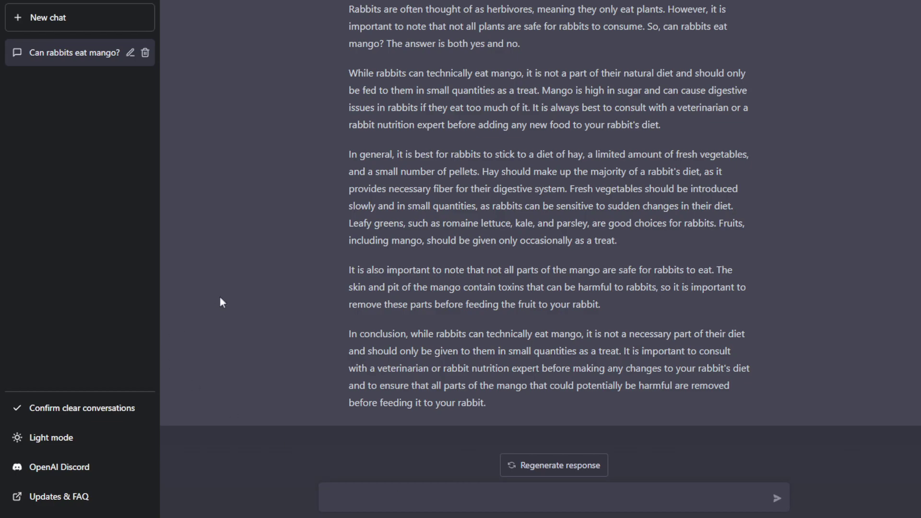
{"action": "scroll", "coordinate": [321, 291], "scroll_direction": "up", "scroll_amount": 2}
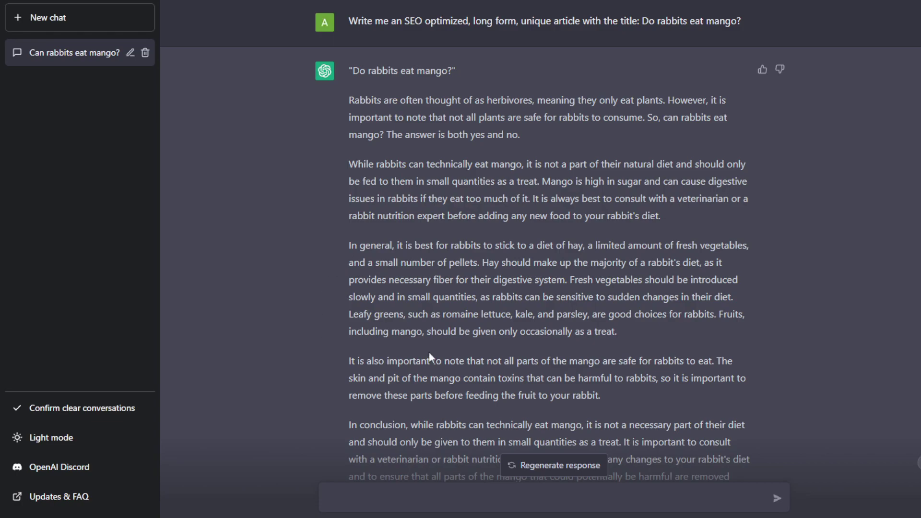
{"action": "scroll", "coordinate": [429, 352], "scroll_direction": "down", "scroll_amount": 2}
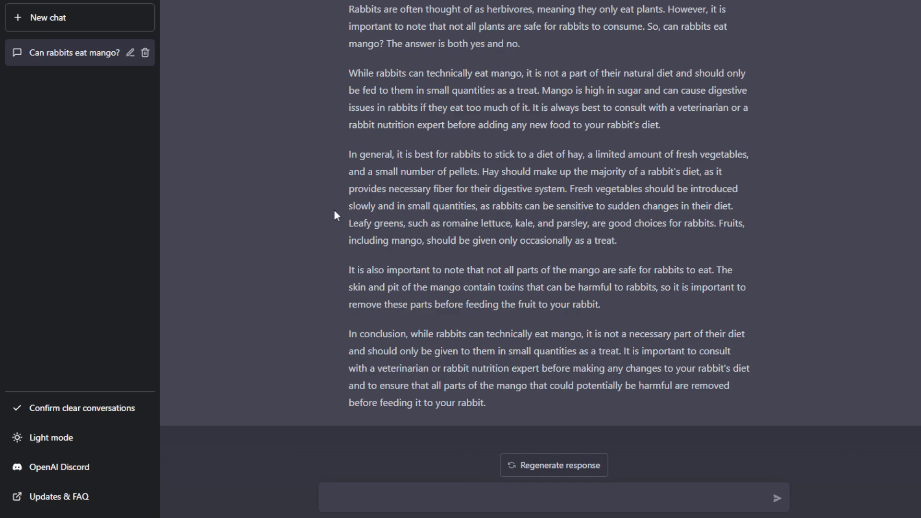
- Scroll up and down through the finished 'Do rabbits eat mango?' article to review it
{"action": "scroll", "coordinate": [334, 209], "scroll_direction": "up", "scroll_amount": 2}
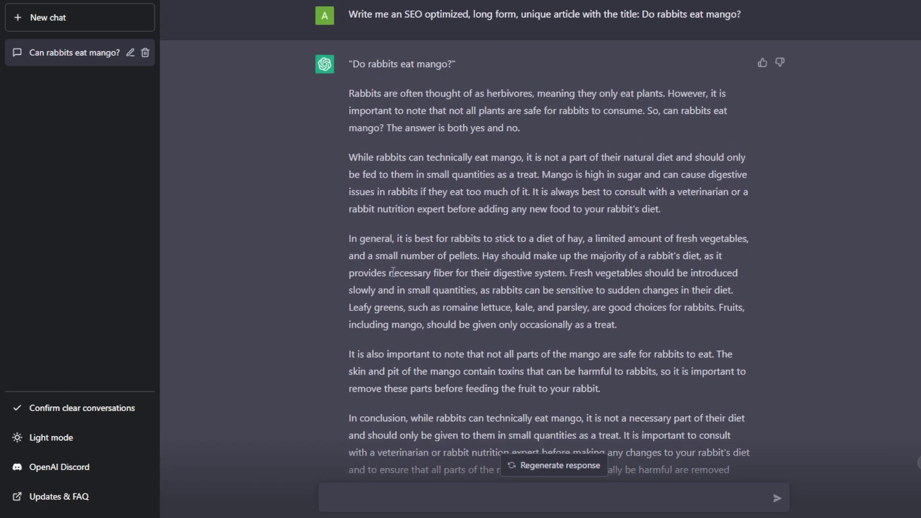
{"action": "scroll", "coordinate": [392, 272], "scroll_direction": "down", "scroll_amount": 2}
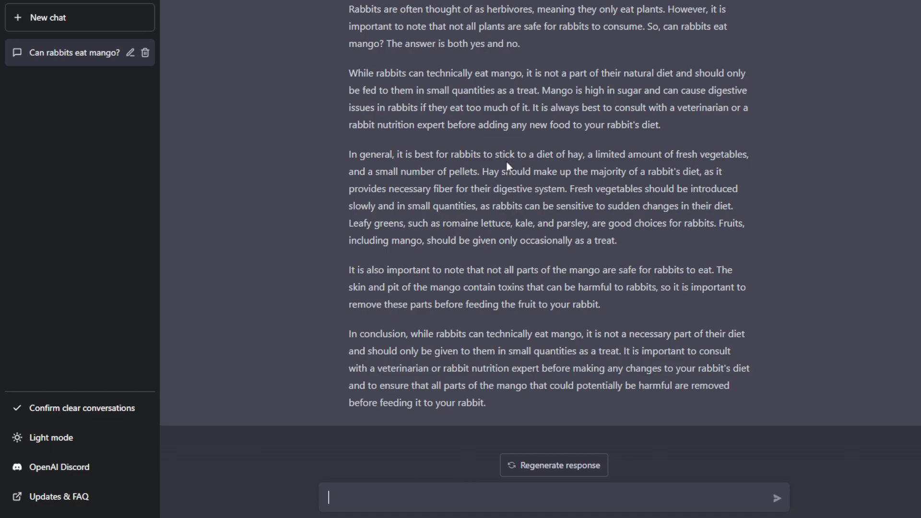
{"action": "scroll", "coordinate": [507, 163], "scroll_direction": "up", "scroll_amount": 2}
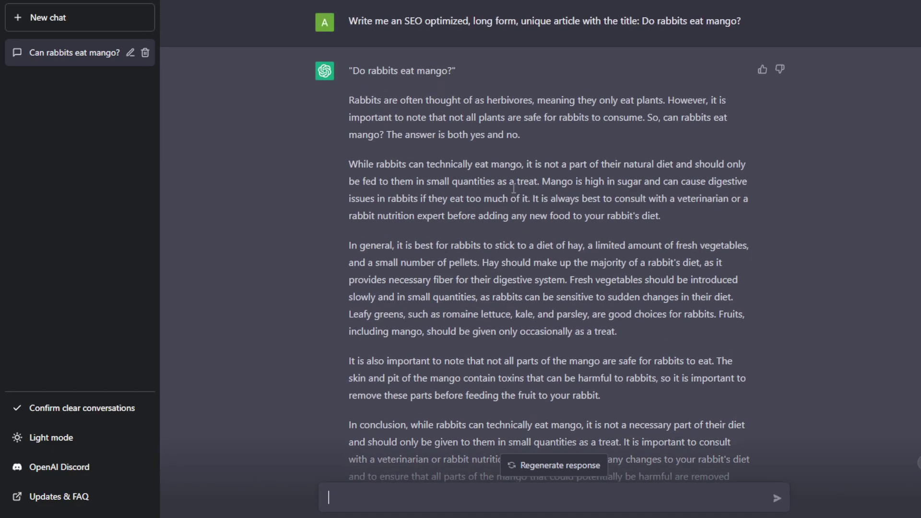
{"action": "scroll", "coordinate": [513, 191], "scroll_direction": "down", "scroll_amount": 1}
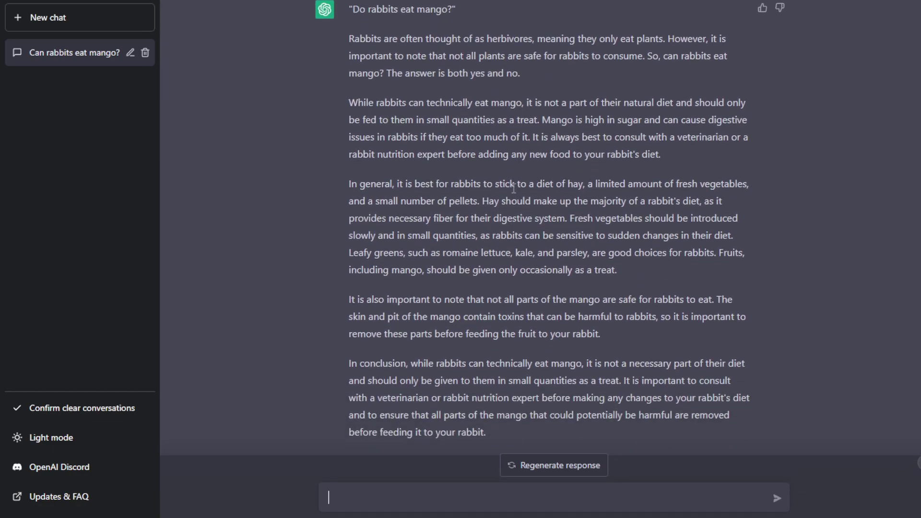
{"action": "scroll", "coordinate": [513, 188], "scroll_direction": "up", "scroll_amount": 1}
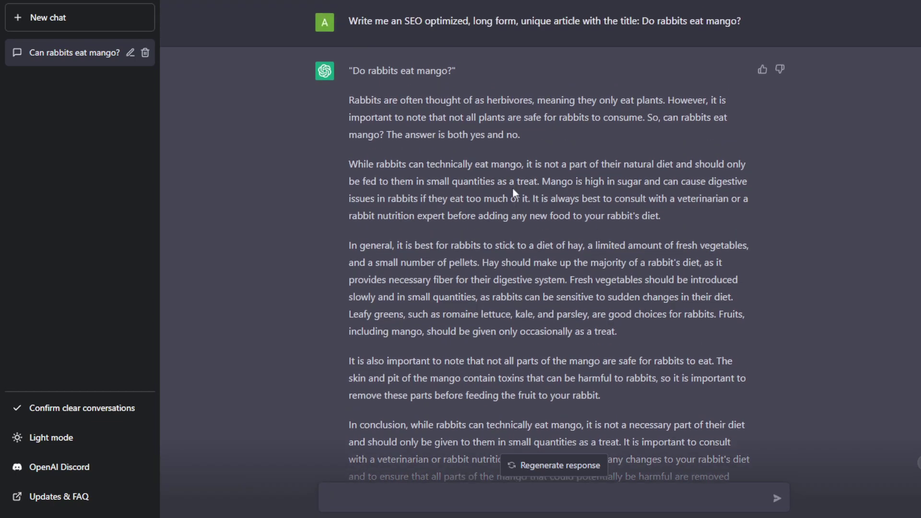
{"action": "scroll", "coordinate": [514, 190], "scroll_direction": "down", "scroll_amount": 2}
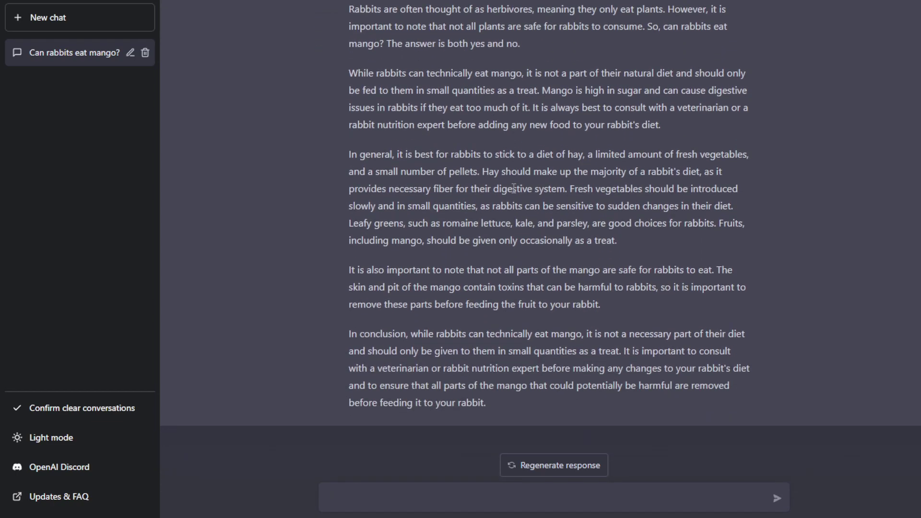